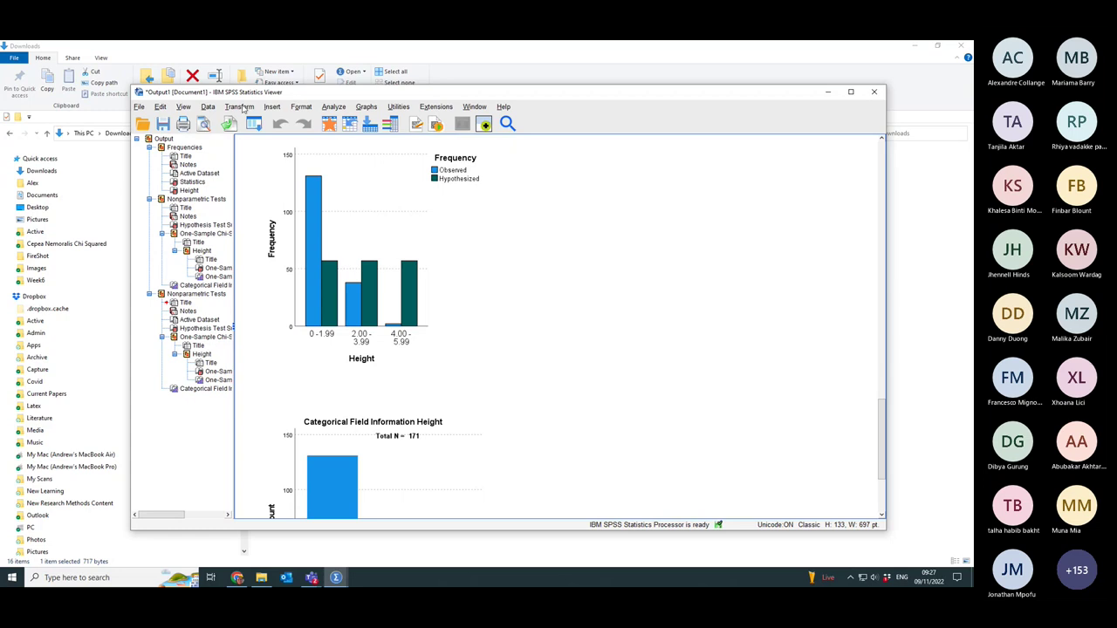
# Set up a One-Sample Nonparametric Test with customised tests, including only the Chi-Square test
pyautogui.click(331, 108)
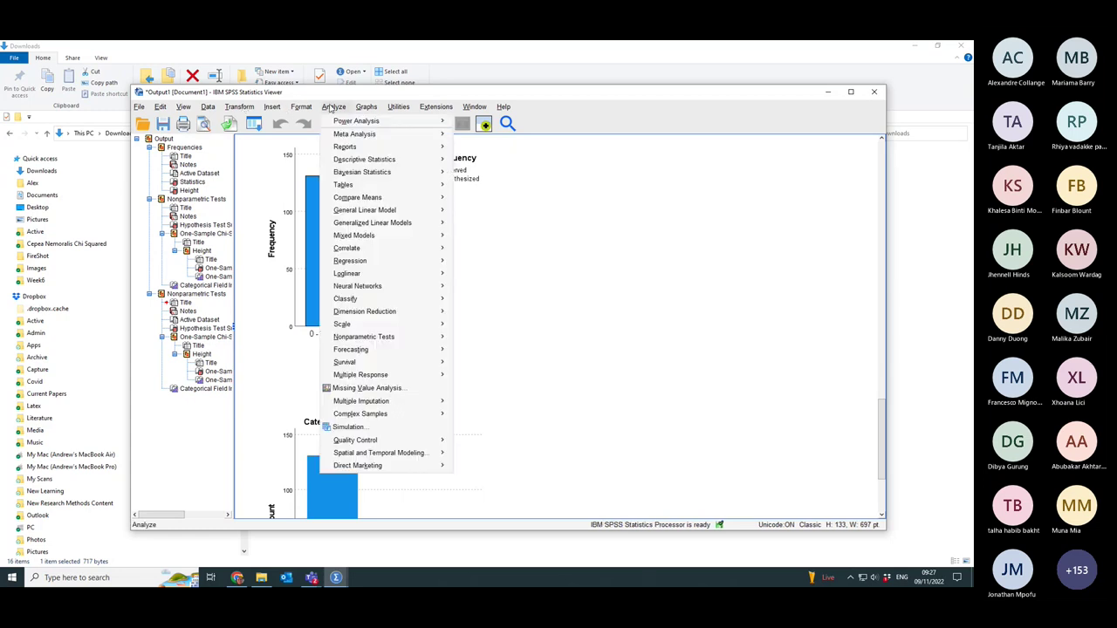
pyautogui.moveTo(384, 337)
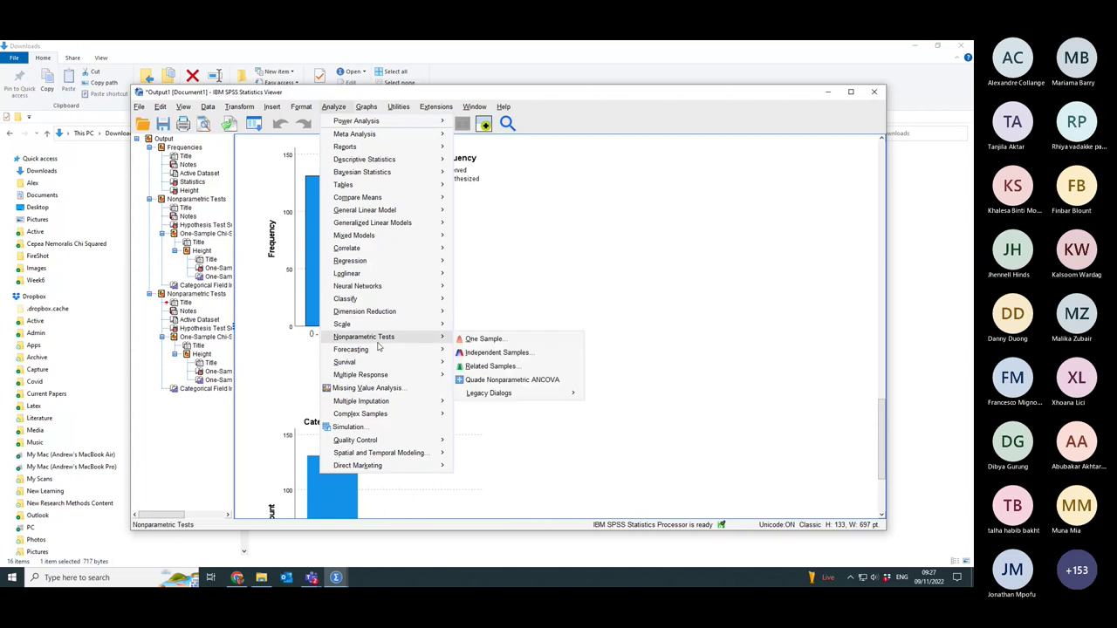
pyautogui.click(503, 340)
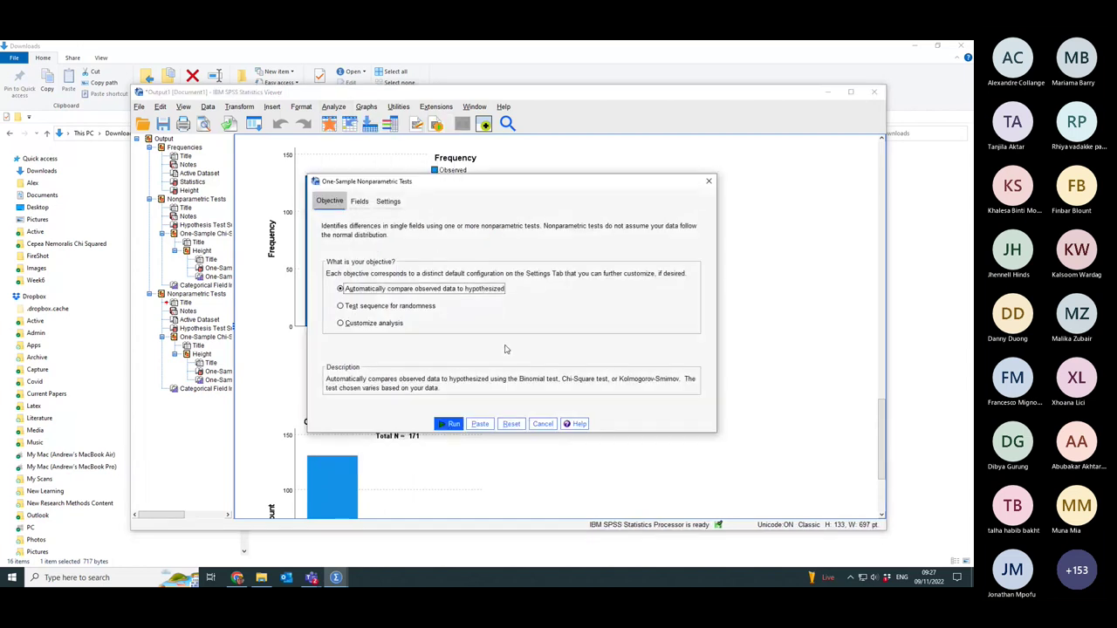
pyautogui.click(359, 201)
pyautogui.click(387, 201)
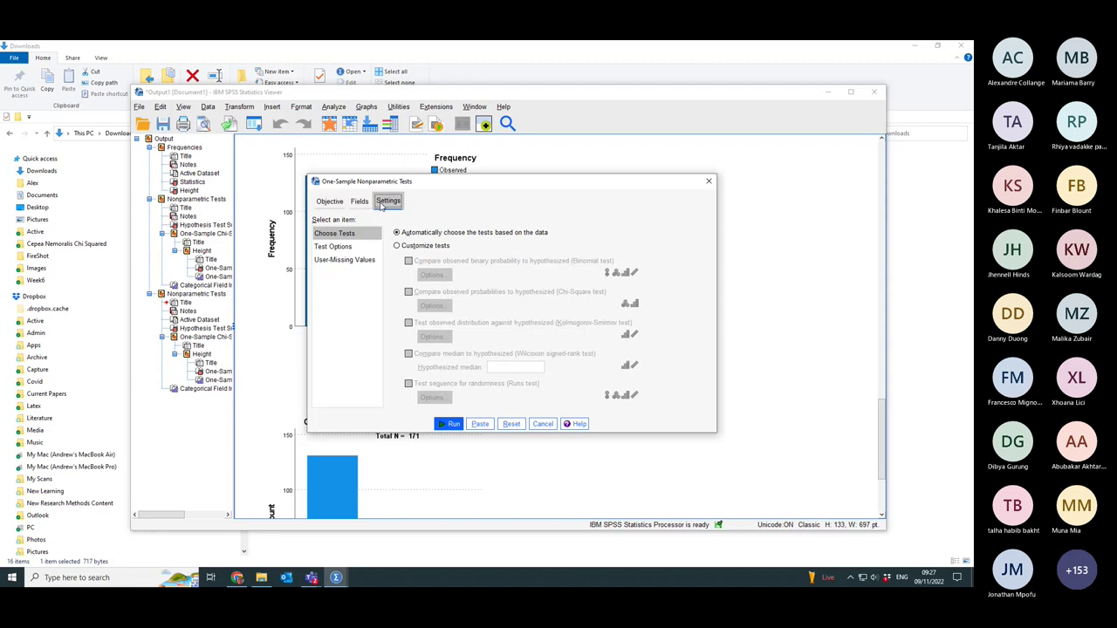
pyautogui.click(398, 246)
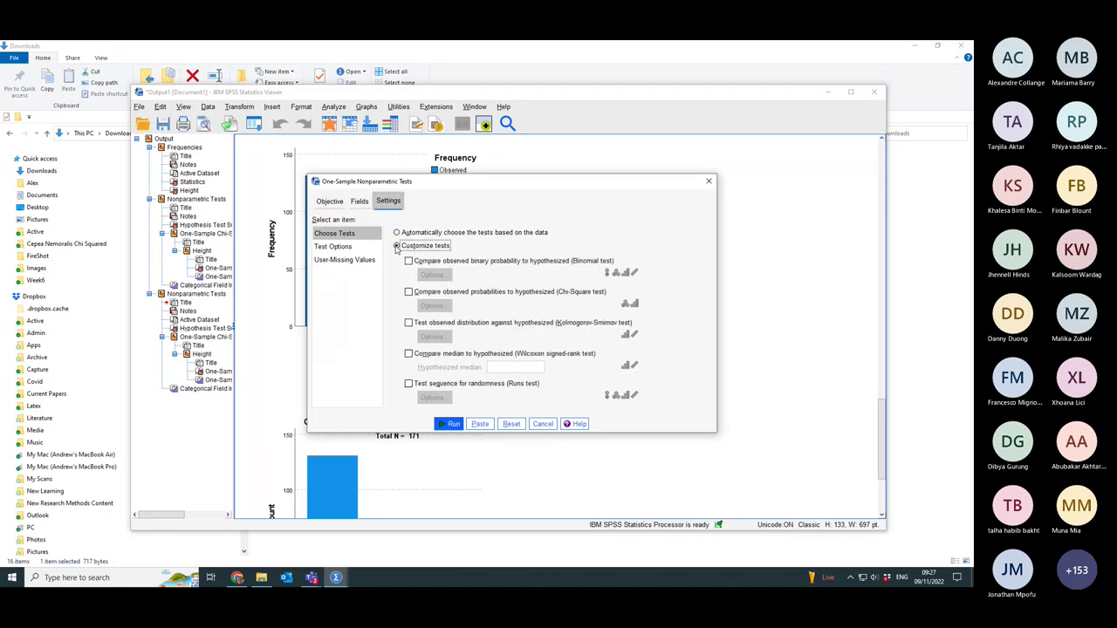
pyautogui.click(409, 292)
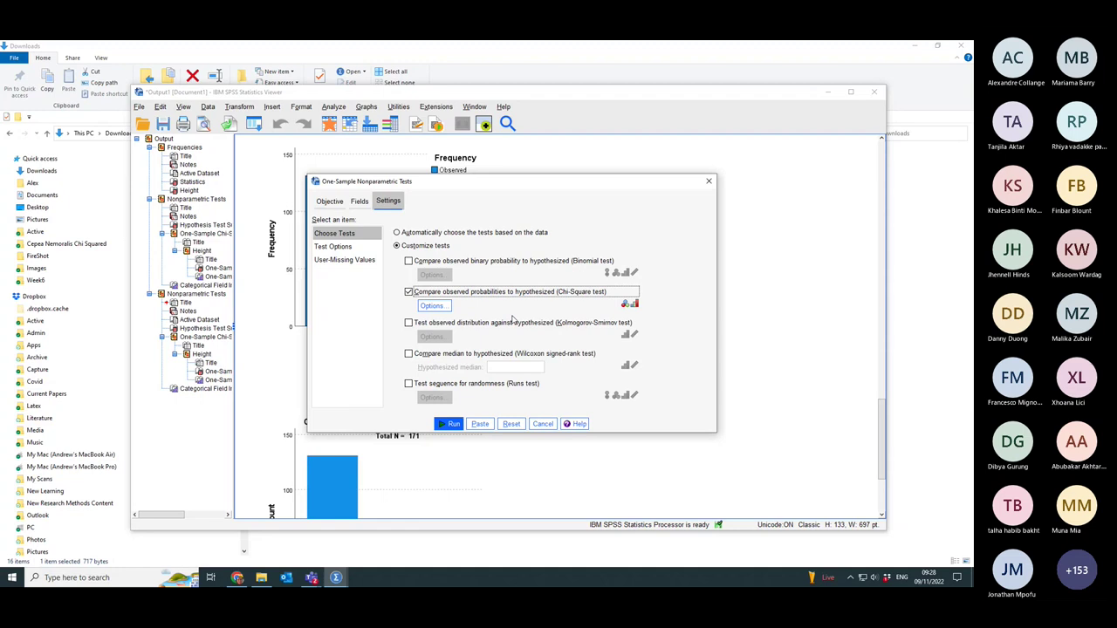
# In the Chi-Square test options, choose customised expected probabilities and select the first table row
pyautogui.click(436, 307)
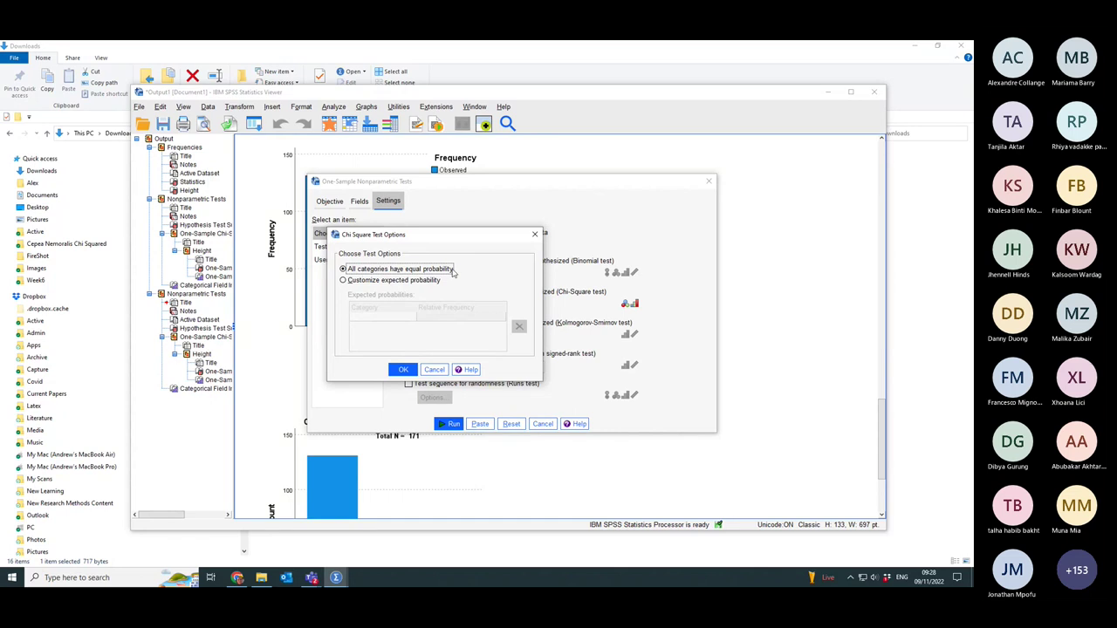
pyautogui.click(345, 280)
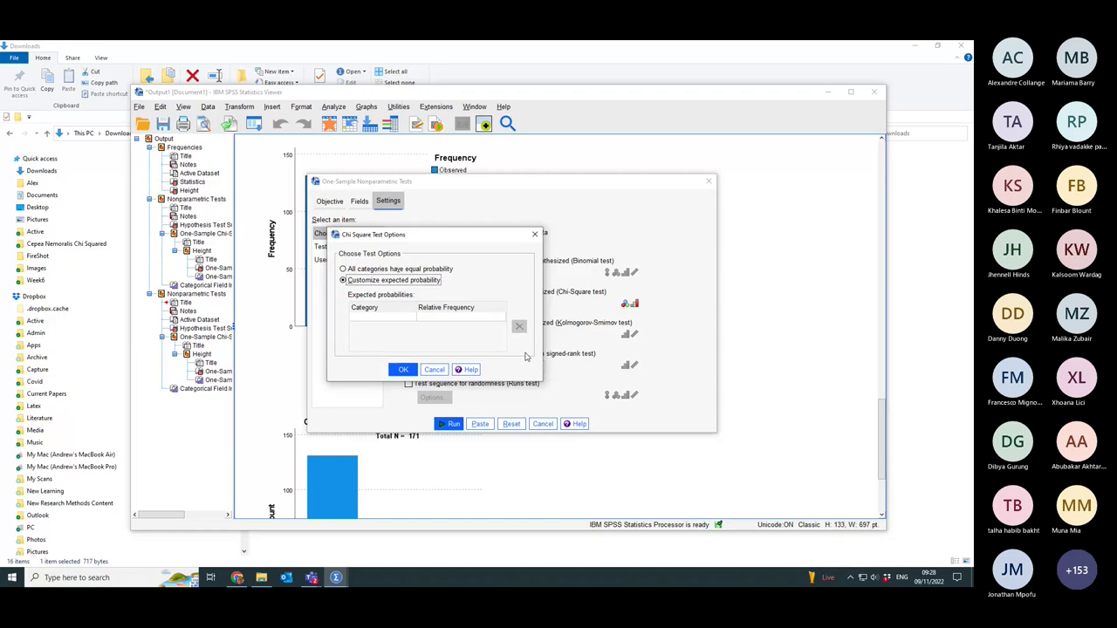
pyautogui.click(369, 318)
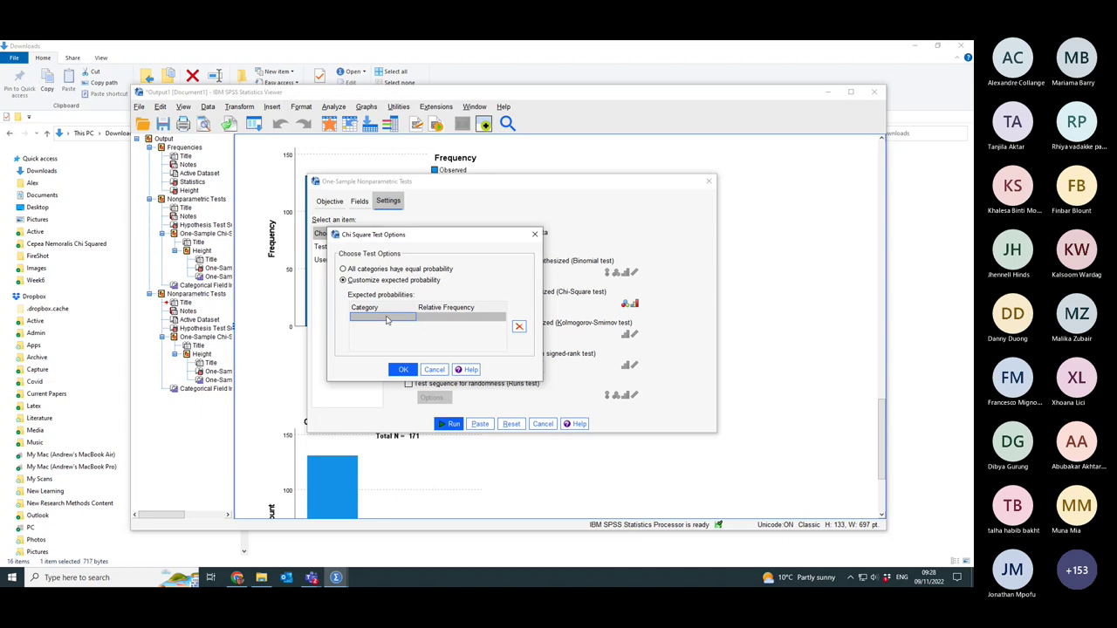
# Enter category 1 with relative frequency 0.6 and category 2 with 0.3
pyautogui.click(384, 321)
pyautogui.write('1')
pyautogui.click(443, 320)
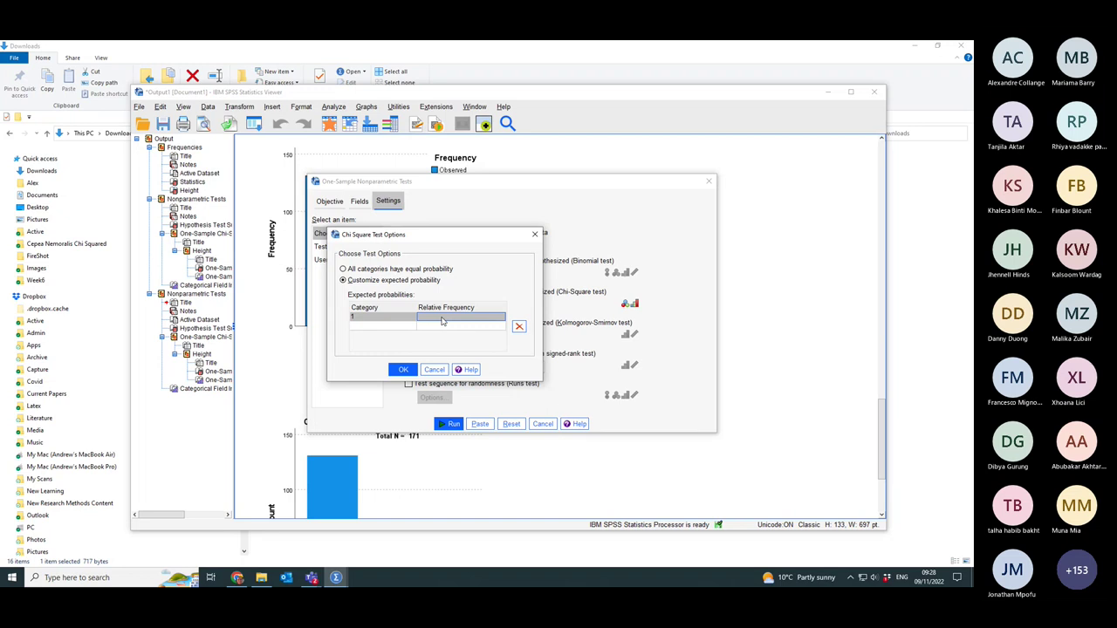
pyautogui.click(442, 320)
pyautogui.write('0.6')
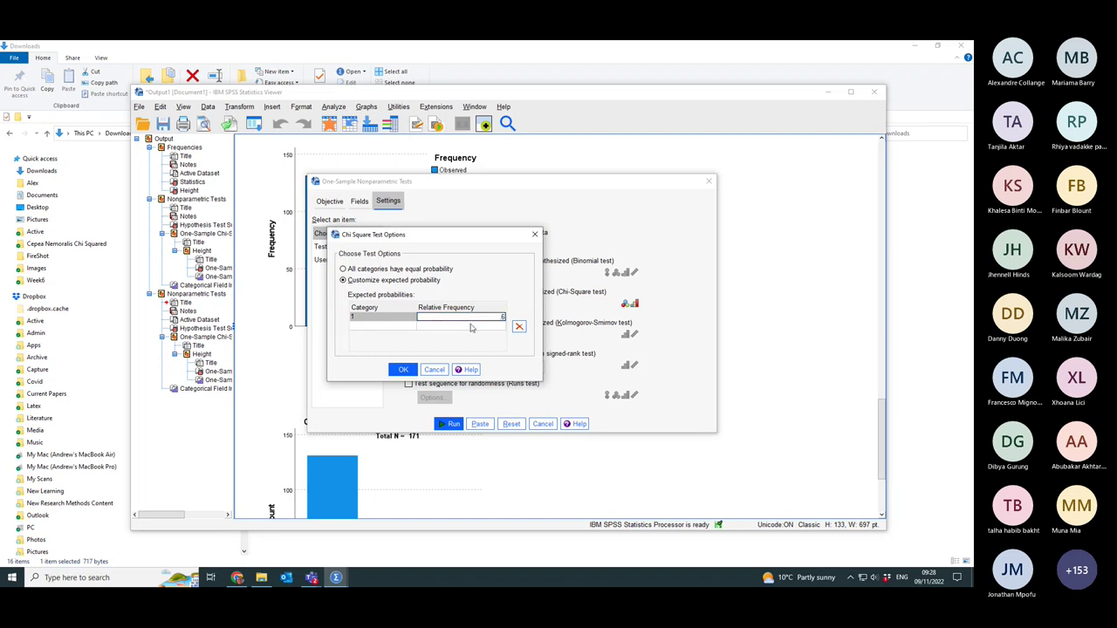
pyautogui.click(372, 329)
pyautogui.write('2')
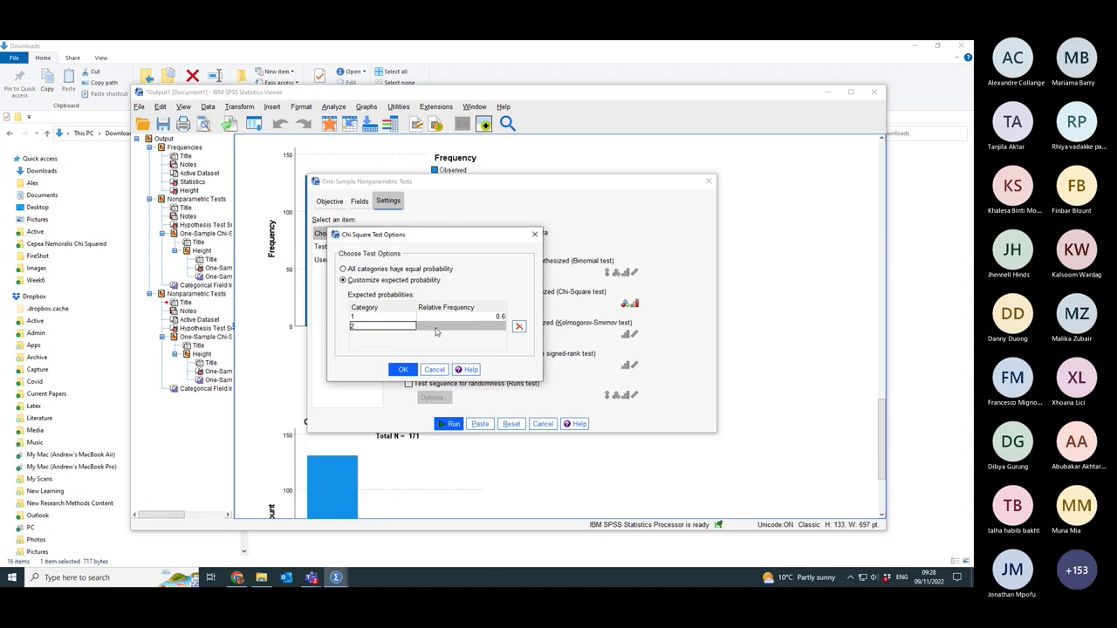
pyautogui.click(454, 333)
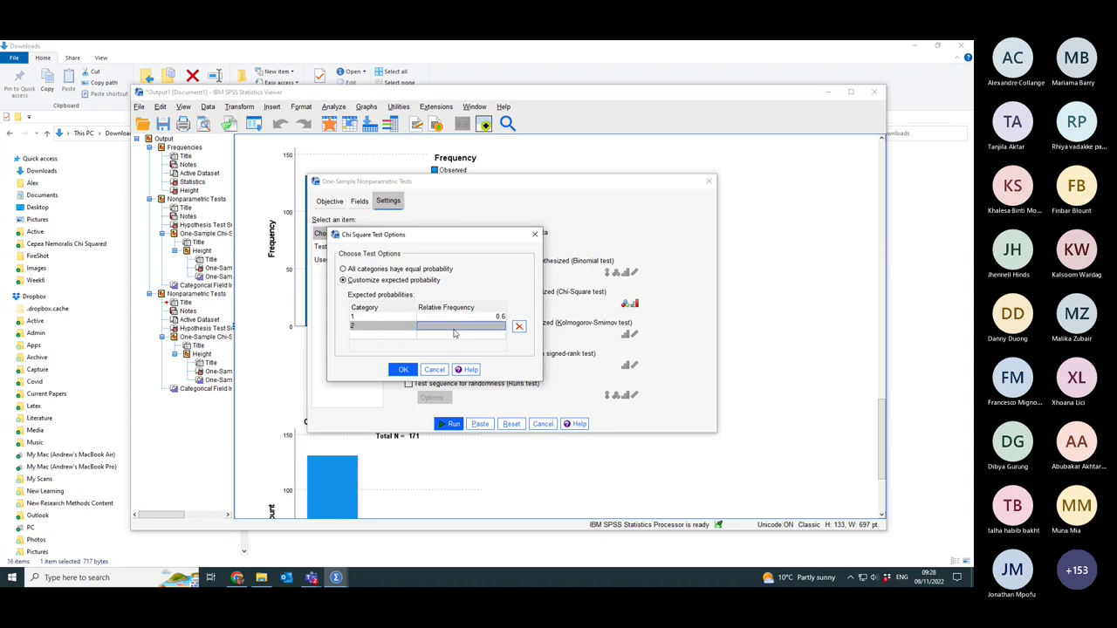
pyautogui.write('0.3')
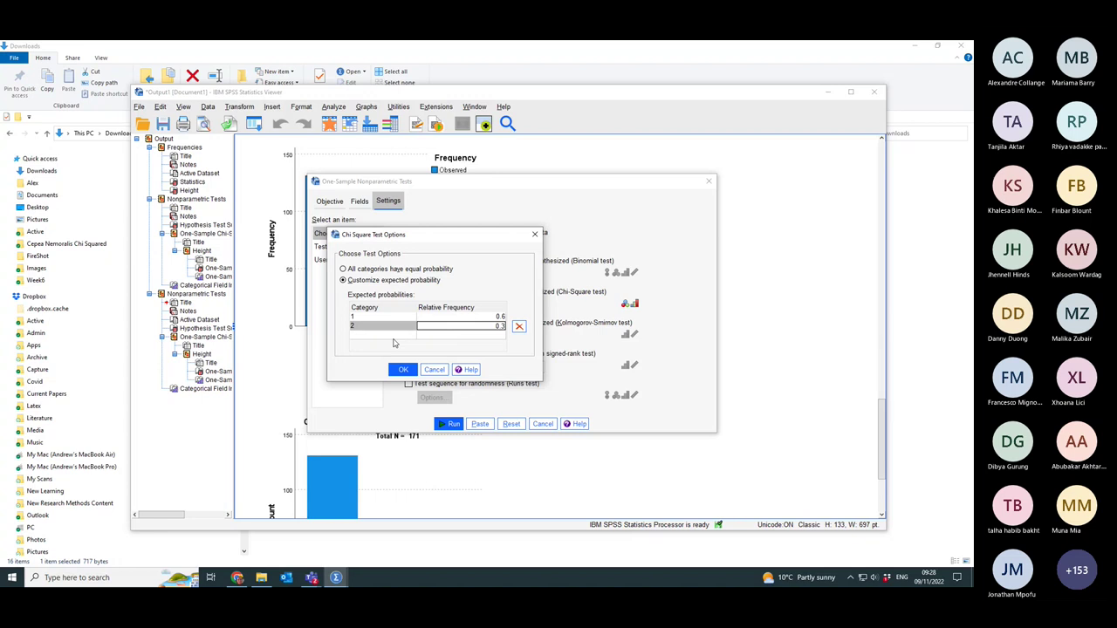
# Add category 3 with relative frequency 0.1 and confirm the expected probabilities
pyautogui.click(375, 339)
pyautogui.write('3')
pyautogui.click(463, 338)
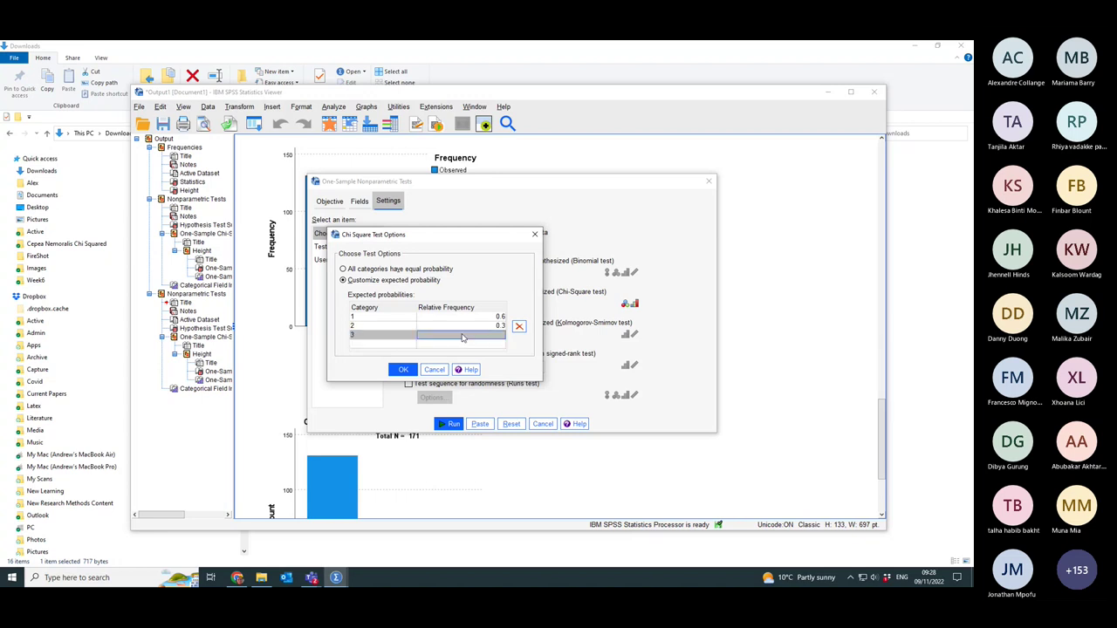
pyautogui.click(463, 337)
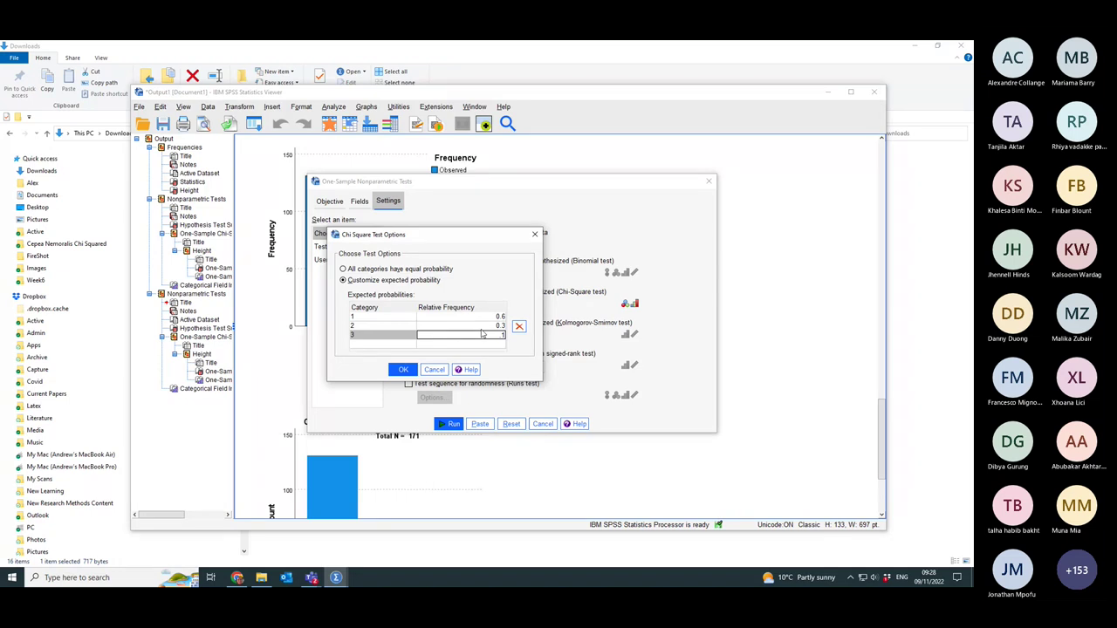
pyautogui.press('Return')
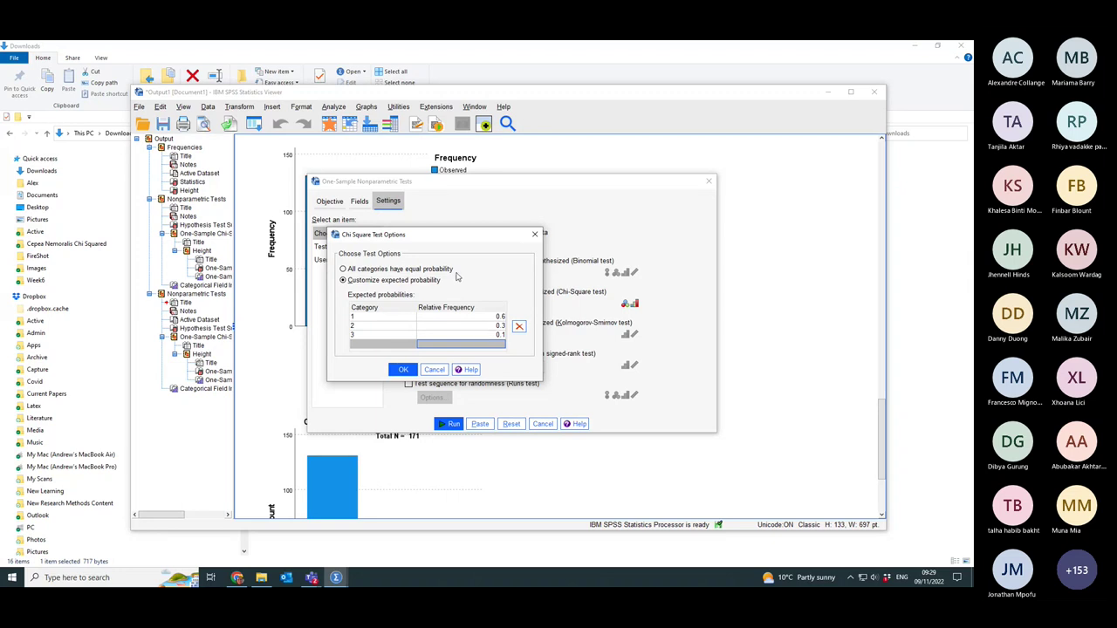
pyautogui.click(403, 370)
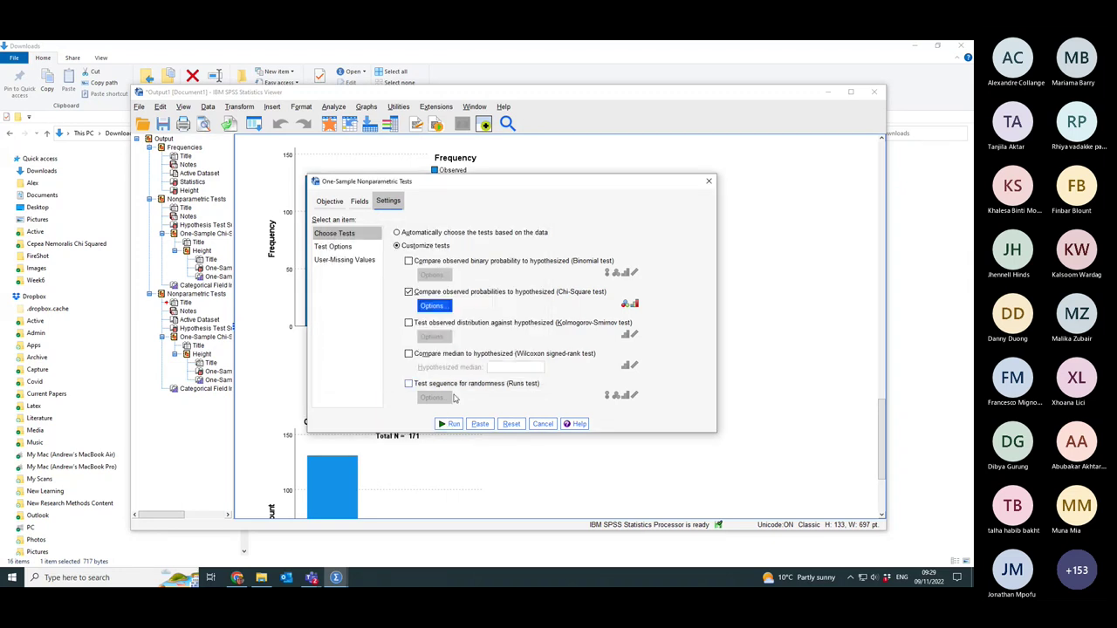
# Run the chi-square test and select the Hypothesis Test Summary: 24.643, df 2, p < .001
pyautogui.click(452, 424)
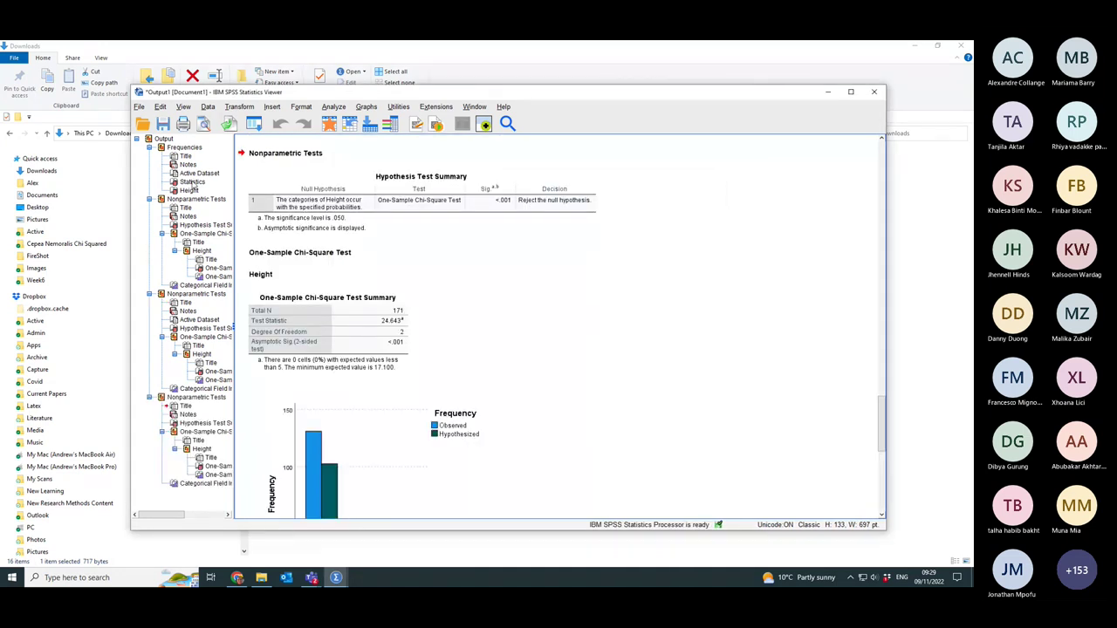
pyautogui.click(321, 202)
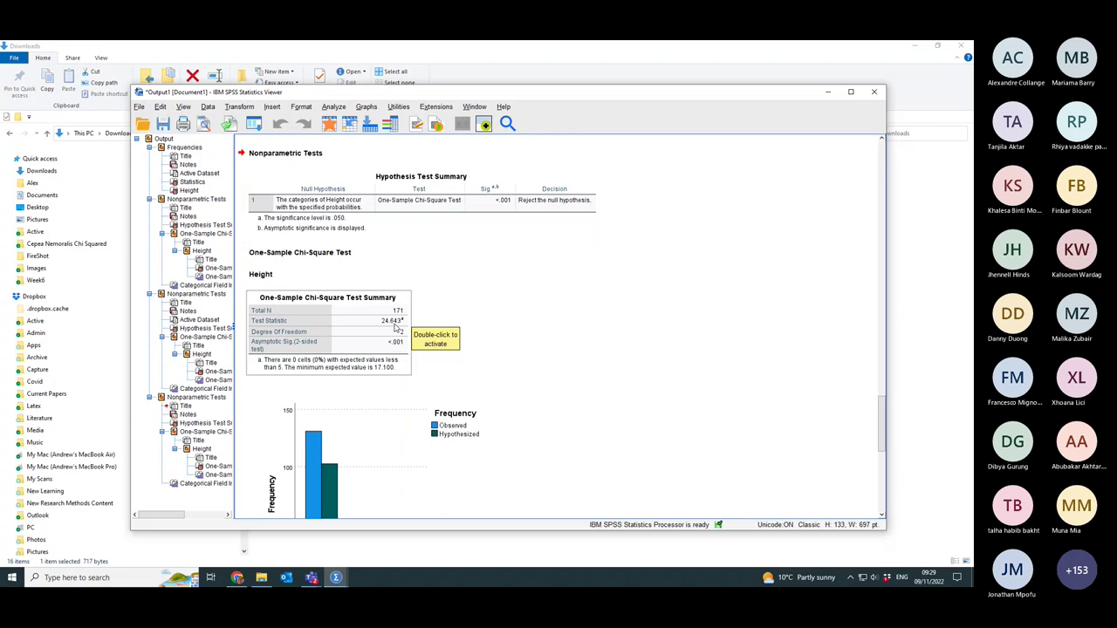
# Scroll through the output to compare the chi-square summary table and observed-versus-hypothesized frequency chart
pyautogui.scroll(10, 395, 327)
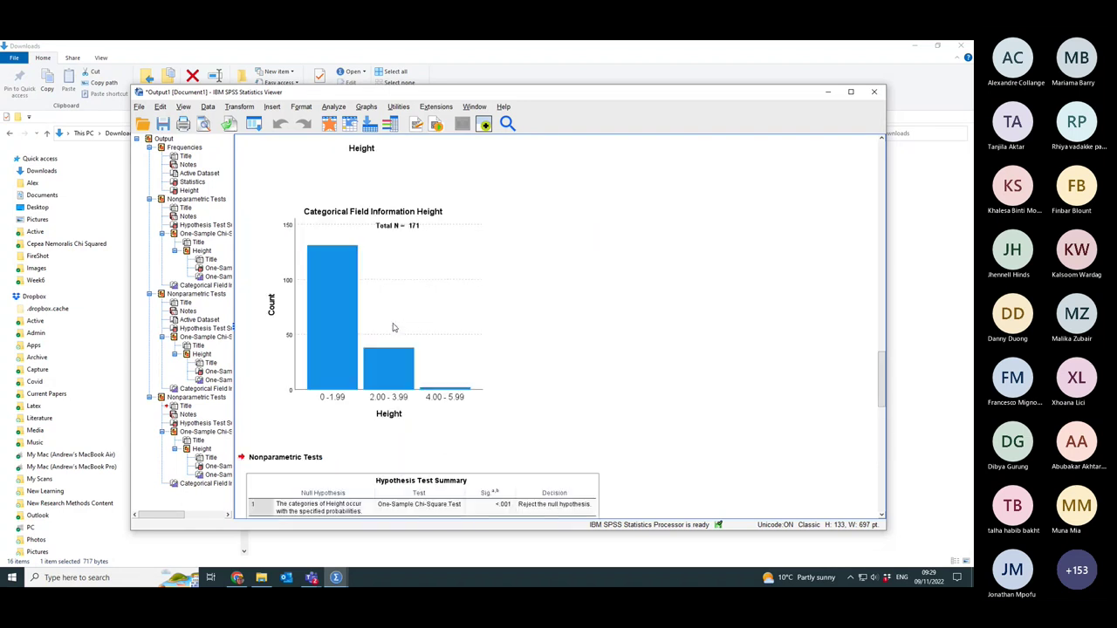
pyautogui.scroll(4, 392, 324)
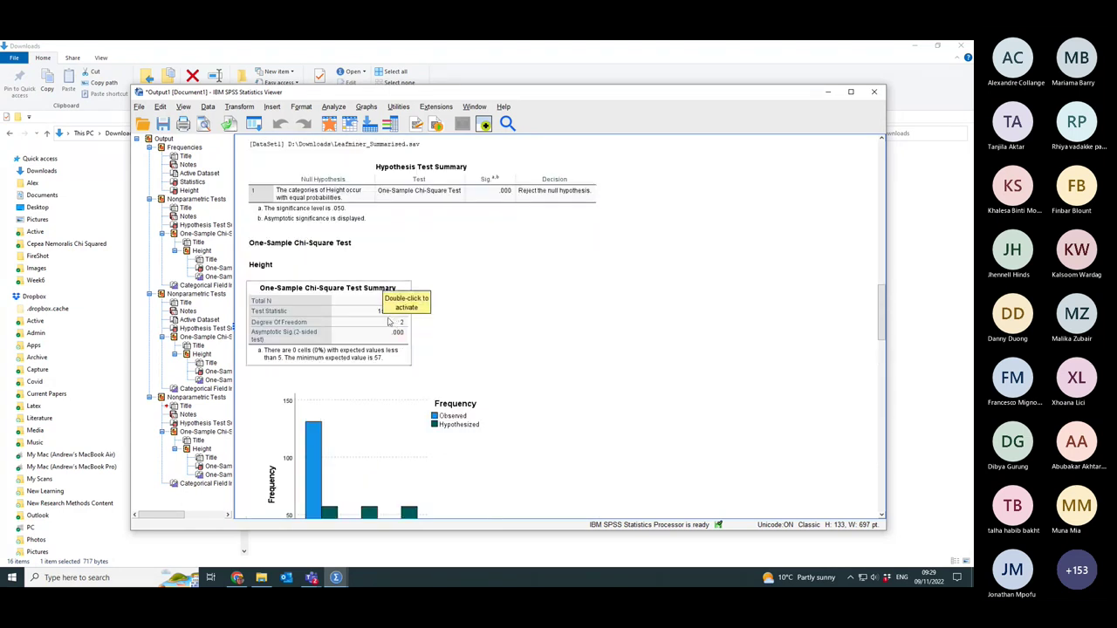
pyautogui.scroll(-5, 386, 330)
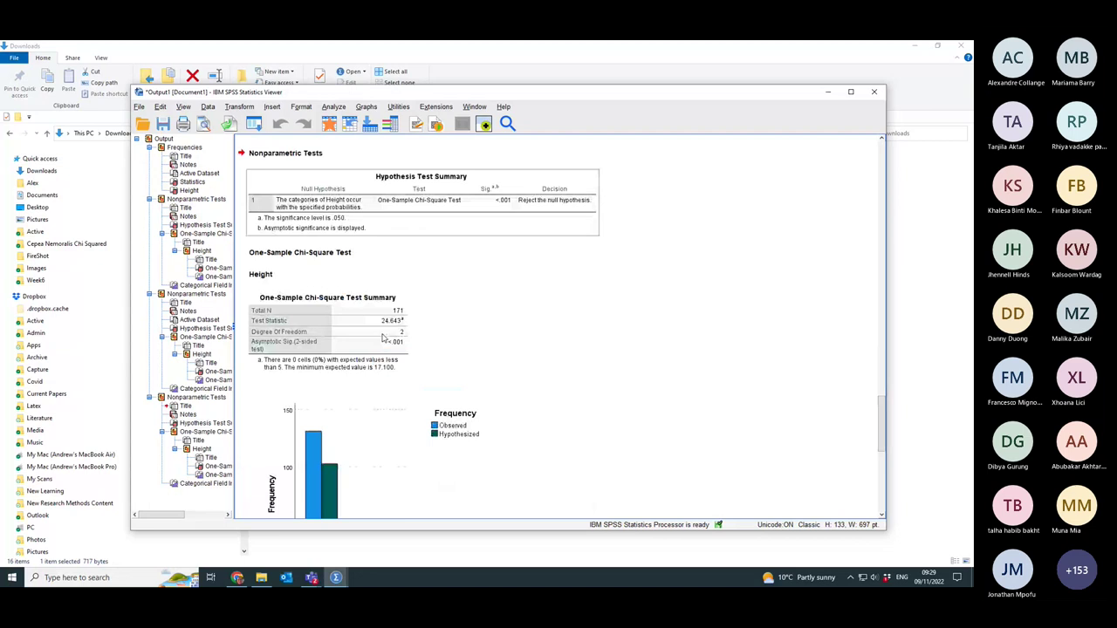
pyautogui.click(382, 338)
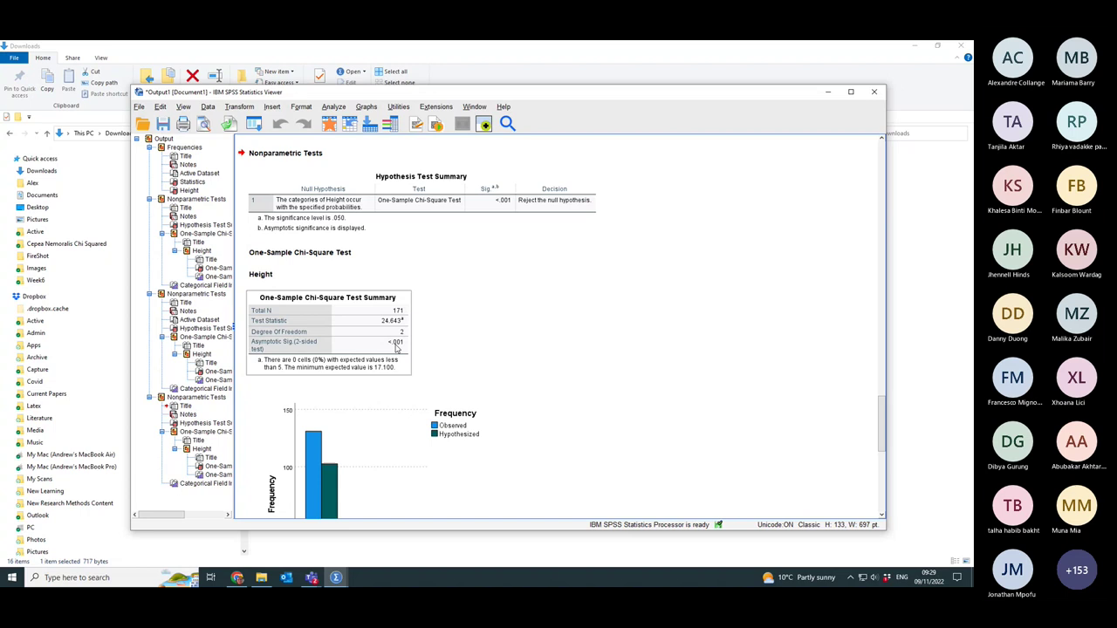
pyautogui.click(477, 401)
pyautogui.scroll(-3, 477, 402)
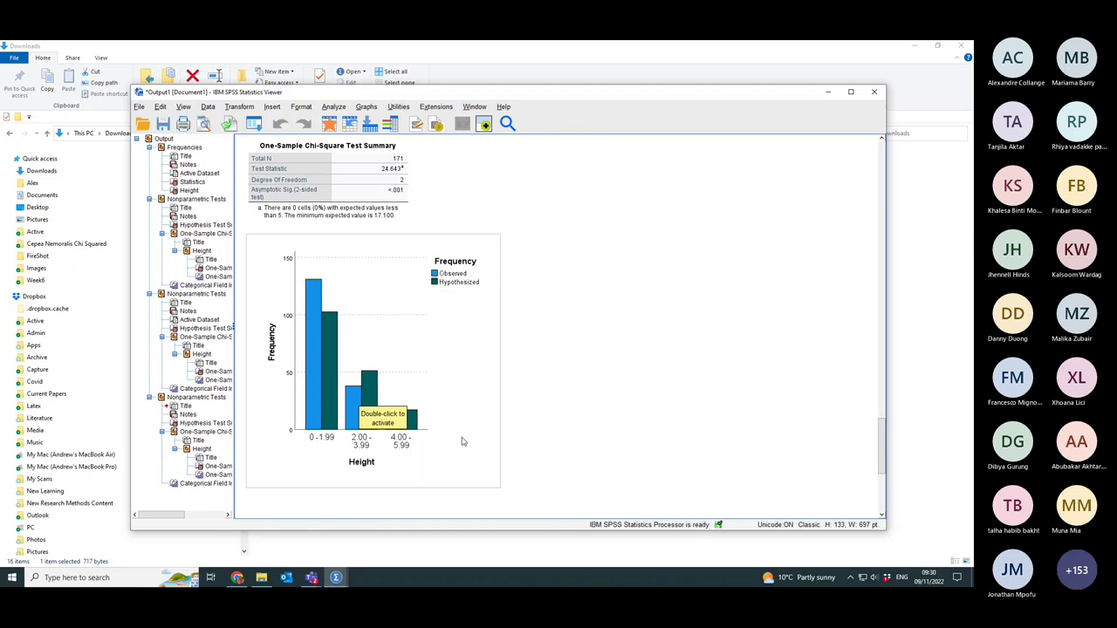
pyautogui.scroll(-10, 462, 442)
pyautogui.scroll(3, 463, 436)
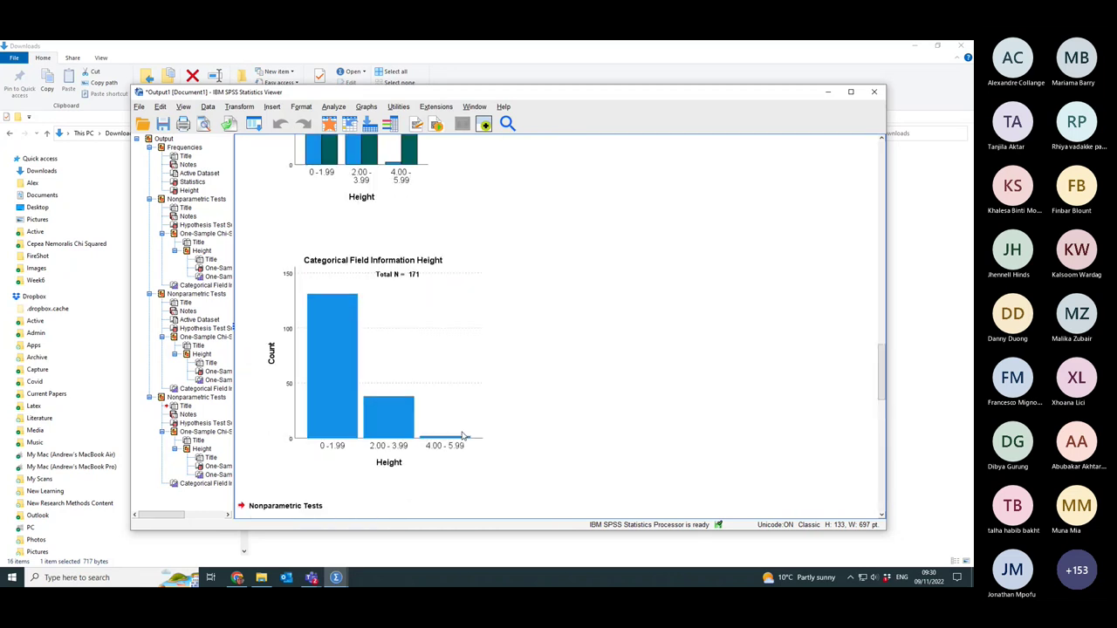
pyautogui.scroll(-1, 464, 436)
pyautogui.scroll(5, 461, 434)
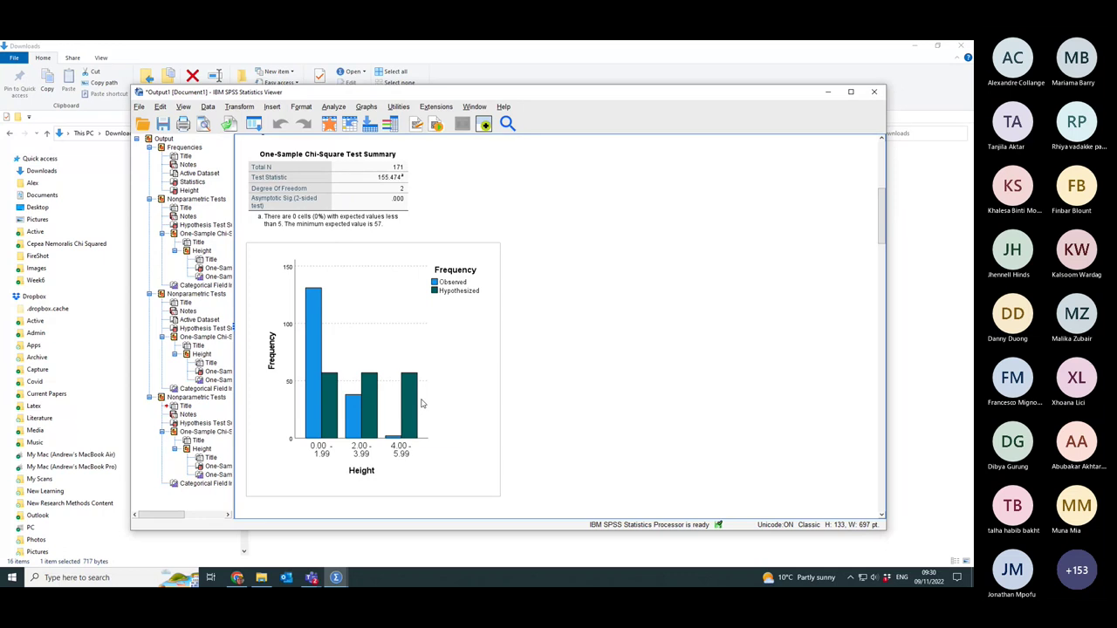
pyautogui.scroll(10, 415, 404)
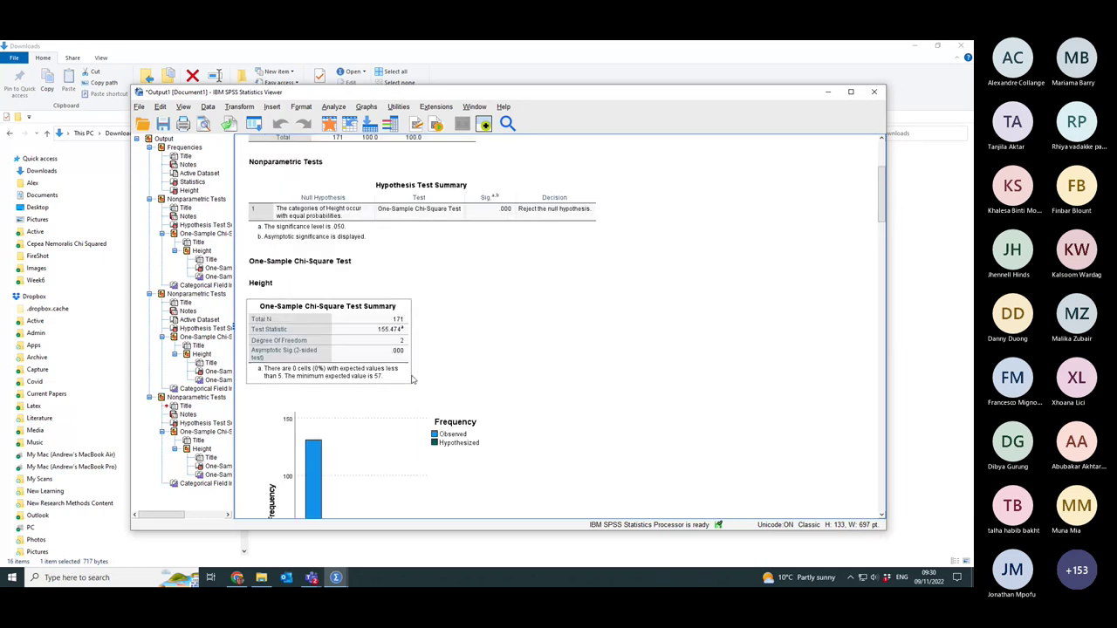
pyautogui.scroll(-15, 414, 388)
pyautogui.scroll(-5, 393, 340)
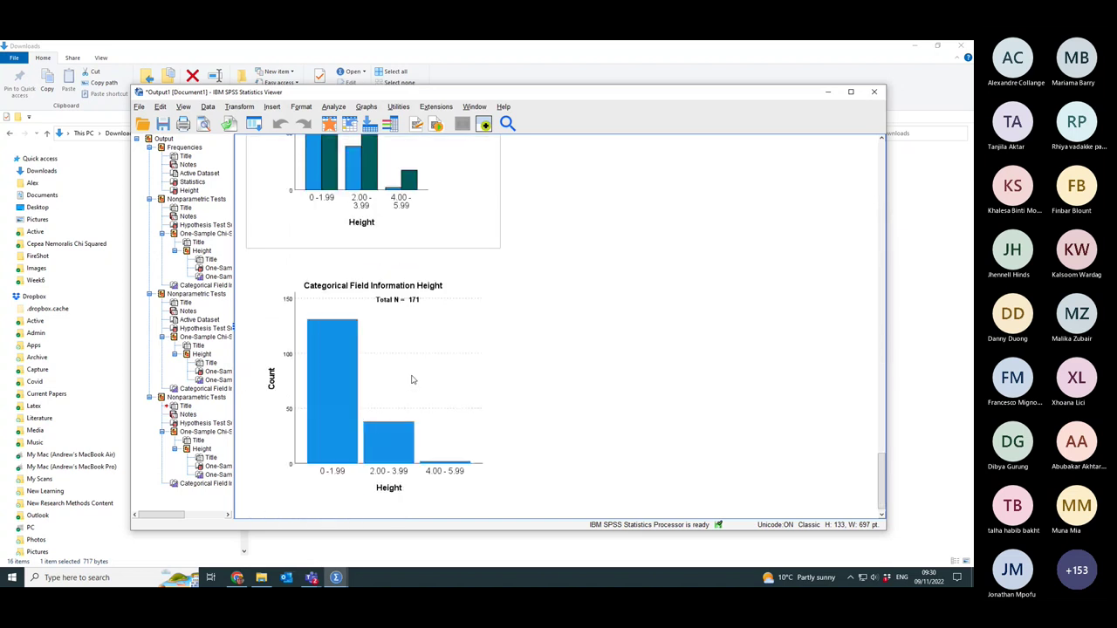
pyautogui.scroll(-10, 399, 296)
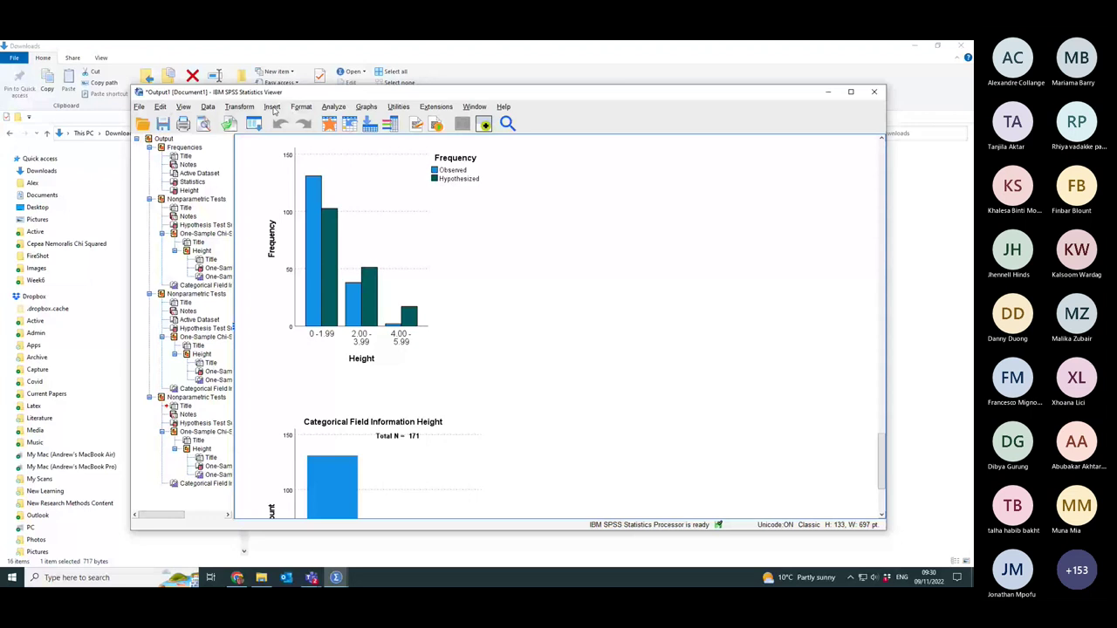
# Reopen the one-sample test's Chi-Square options showing Height probabilities 0.6, 0.3 and 0.1
pyautogui.click(333, 106)
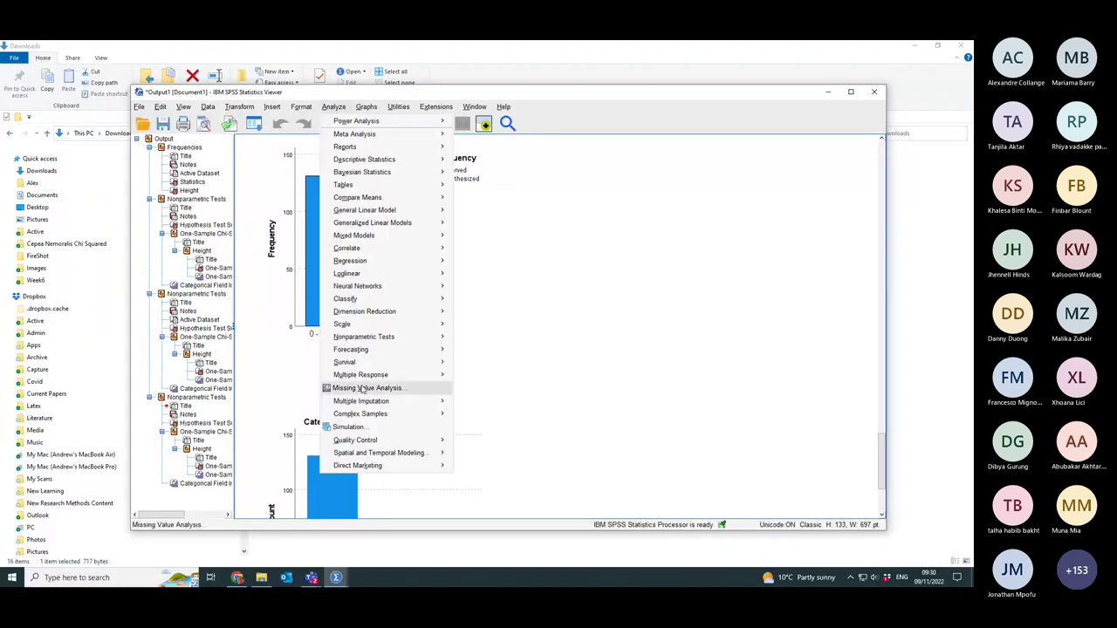
pyautogui.moveTo(366, 337)
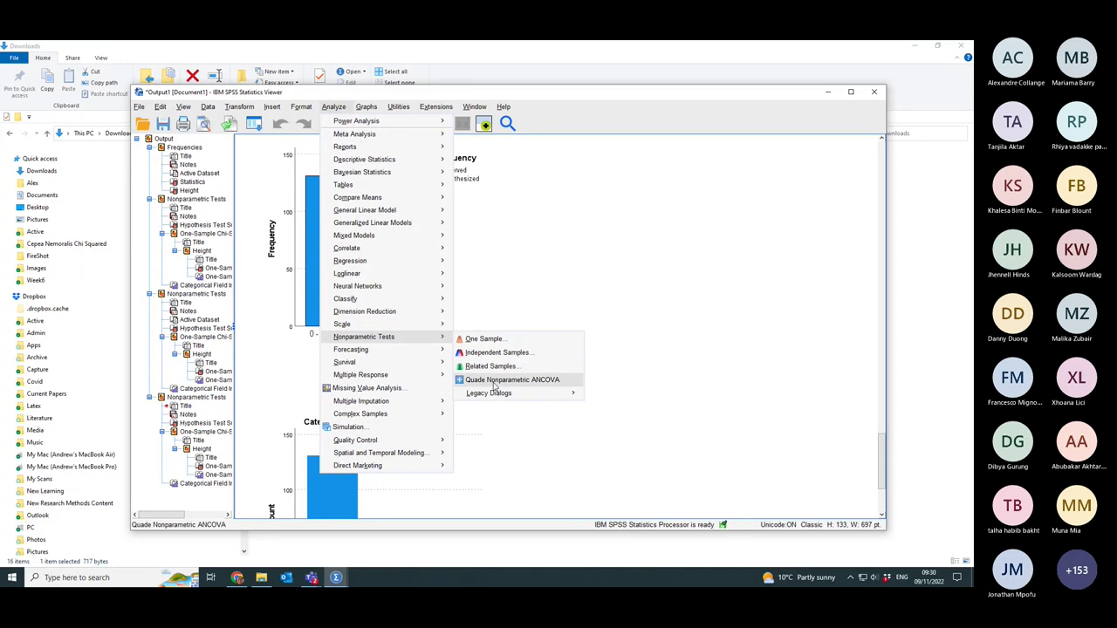
pyautogui.click(485, 339)
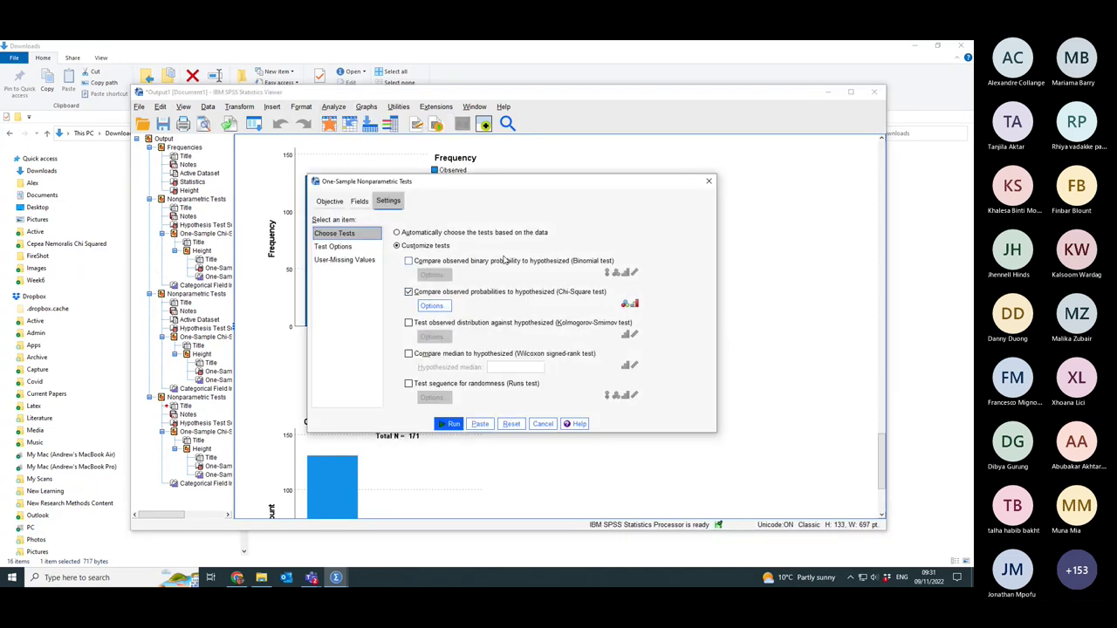
pyautogui.click(434, 308)
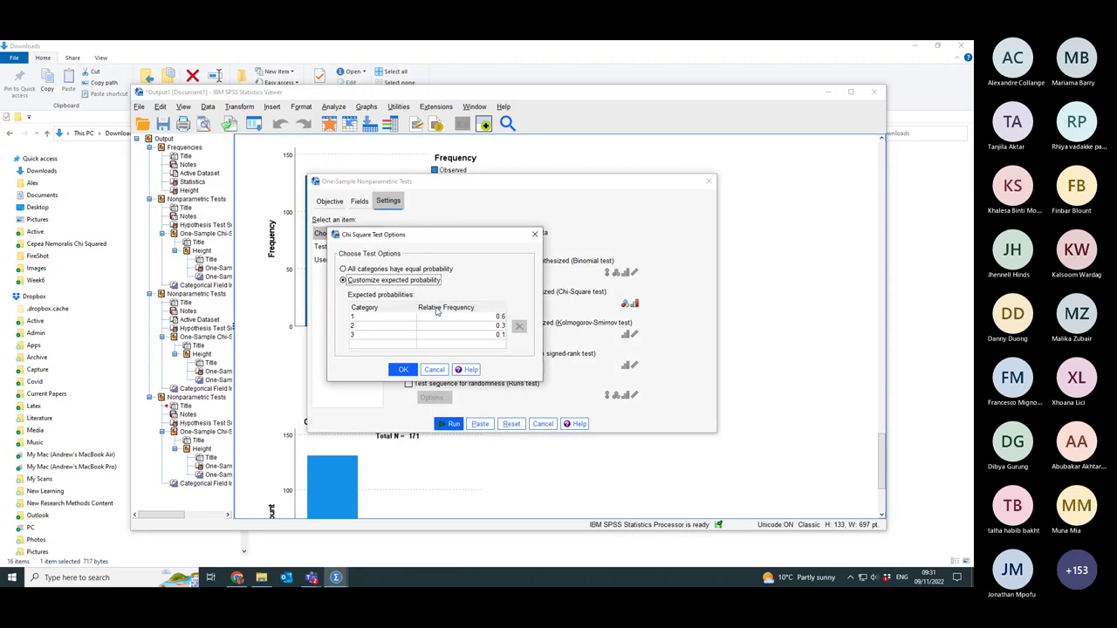
pyautogui.click(495, 316)
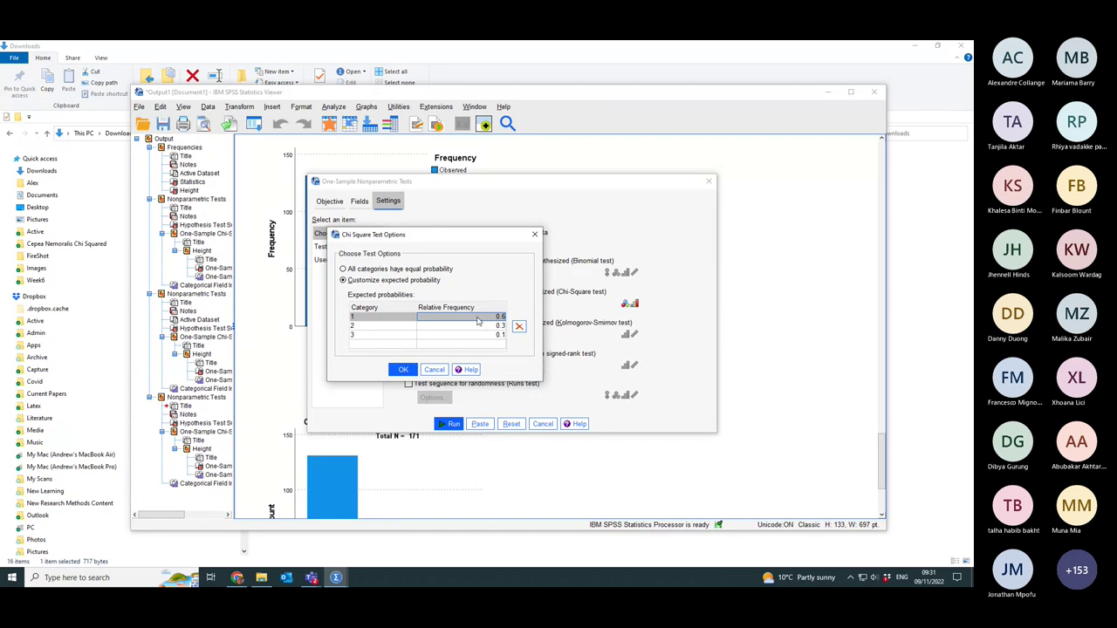
# Change the expected probabilities to 0.7 for category 1 and 0.2 for category 2, then confirm
pyautogui.click(477, 319)
pyautogui.write('.7')
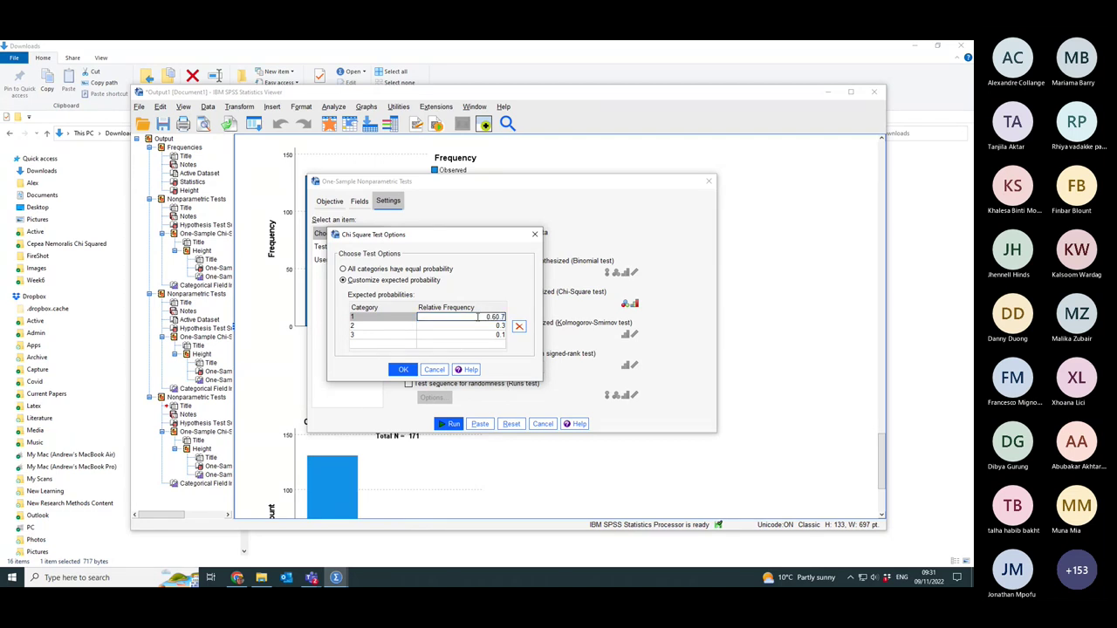
pyautogui.press('BackSpace')
pyautogui.press('BackSpace')
pyautogui.press('BackSpace')
pyautogui.press('BackSpace')
pyautogui.press('BackSpace')
pyautogui.write('.7')
pyautogui.click(494, 327)
pyautogui.click(494, 326)
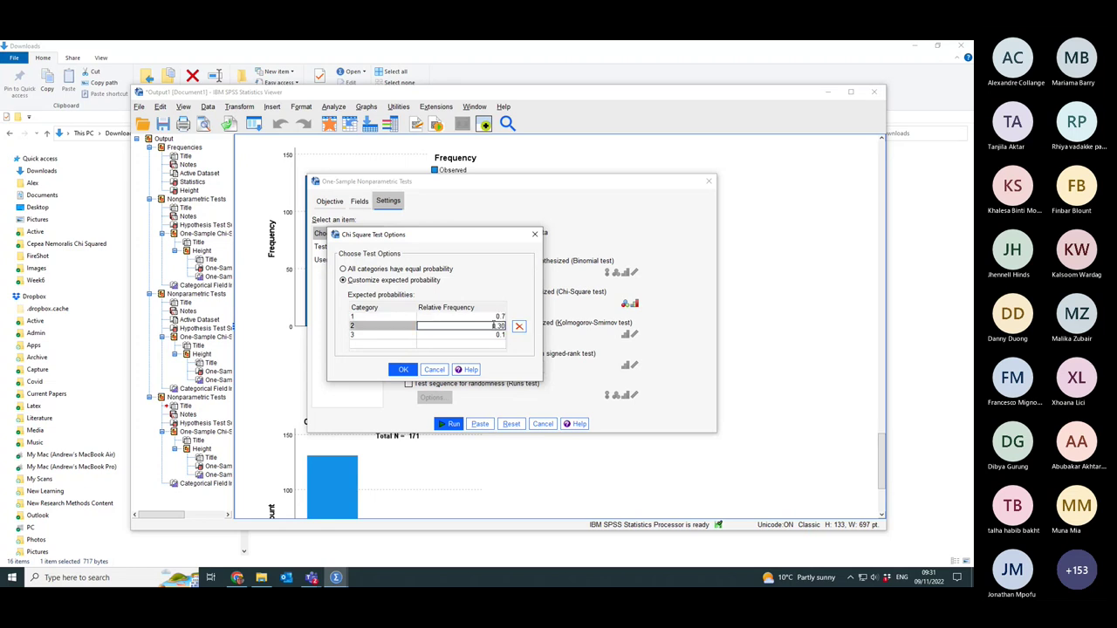
pyautogui.press('BackSpace')
pyautogui.press('BackSpace')
pyautogui.press('BackSpace')
pyautogui.write('.2')
pyautogui.click(403, 369)
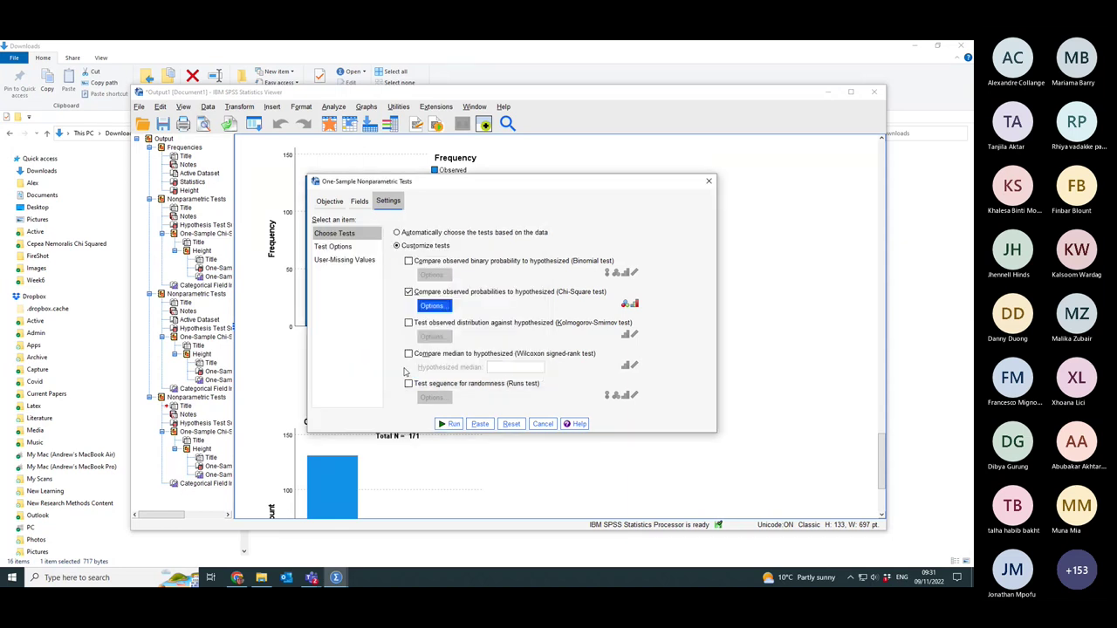
# Rerun the chi-square test with 0.7/0.2/0.1 and review its new summary against earlier output
pyautogui.click(452, 427)
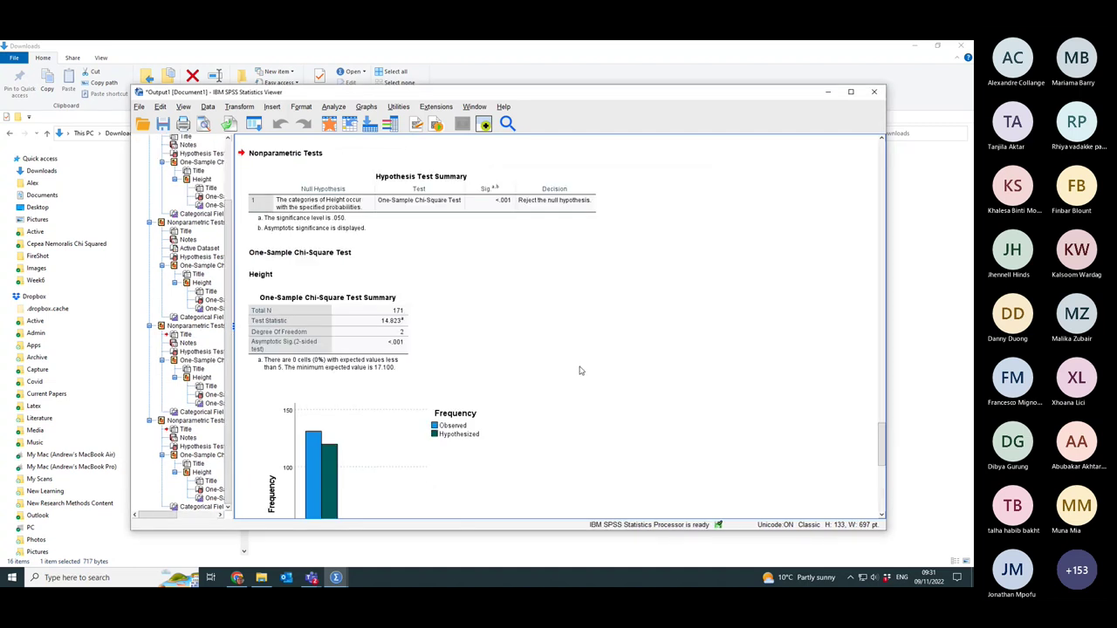
pyautogui.scroll(-3, 581, 374)
pyautogui.scroll(-3, 580, 371)
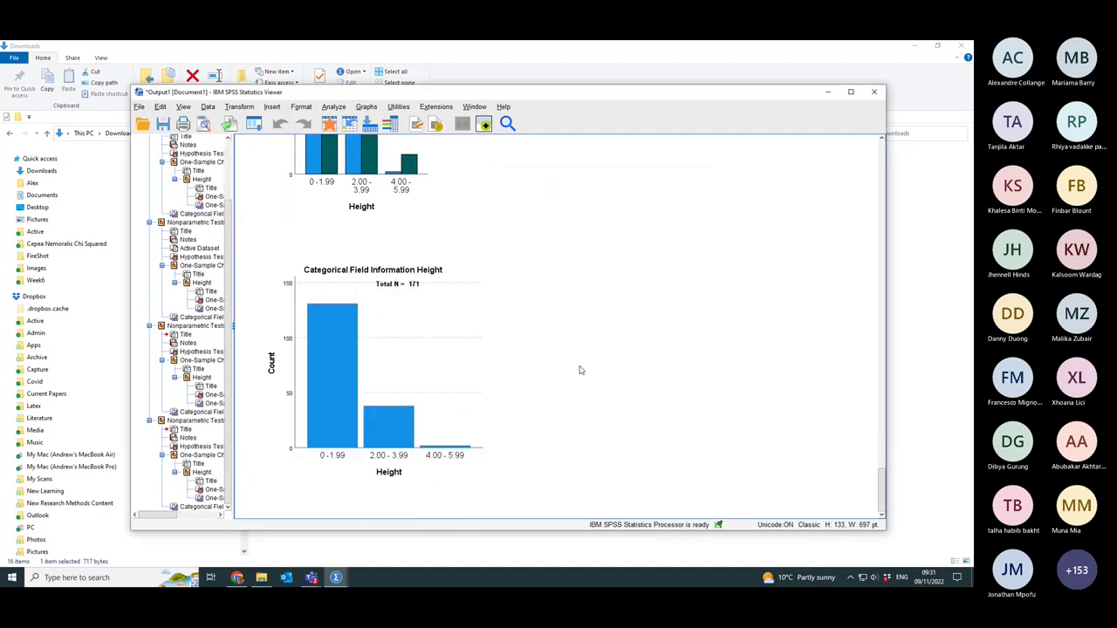
pyautogui.scroll(5, 580, 370)
pyautogui.click(389, 371)
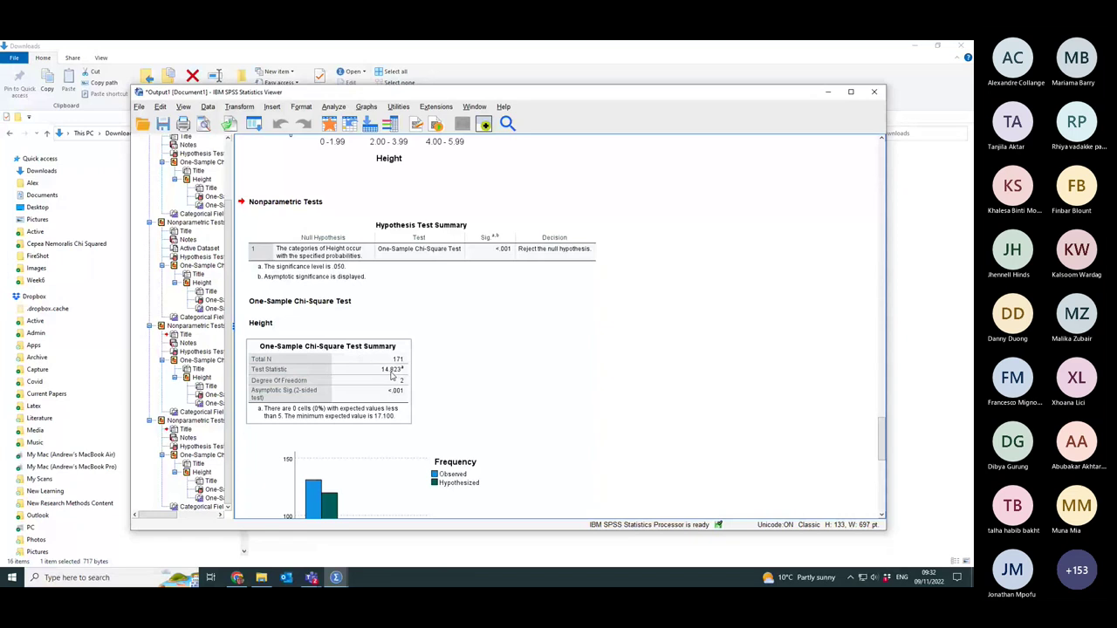
pyautogui.scroll(-3, 577, 336)
pyautogui.scroll(-3, 577, 336)
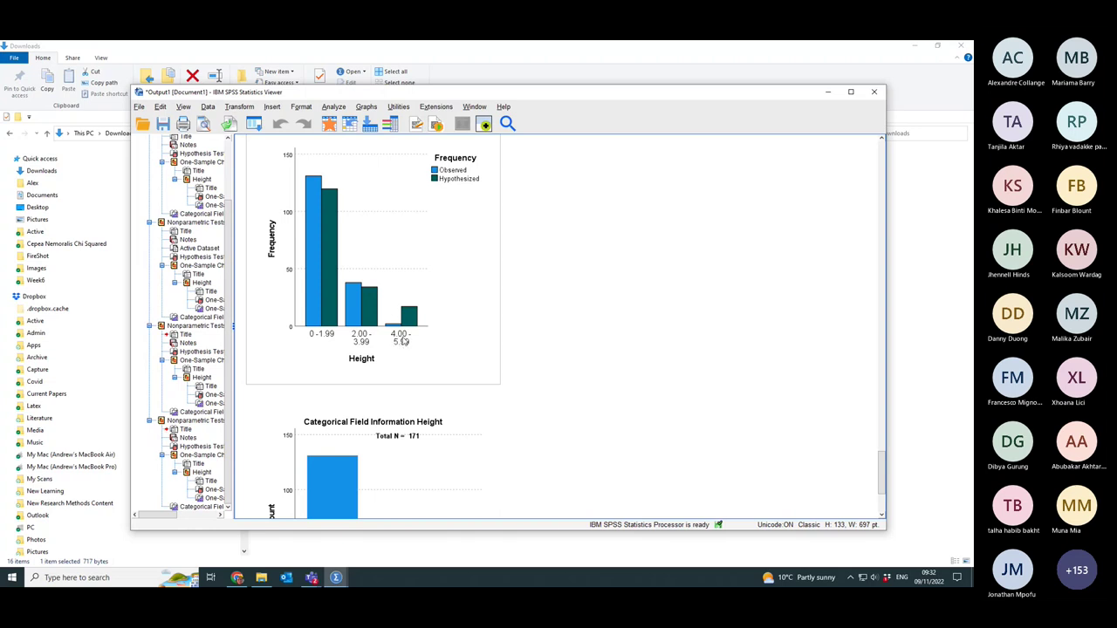
pyautogui.scroll(3, 404, 341)
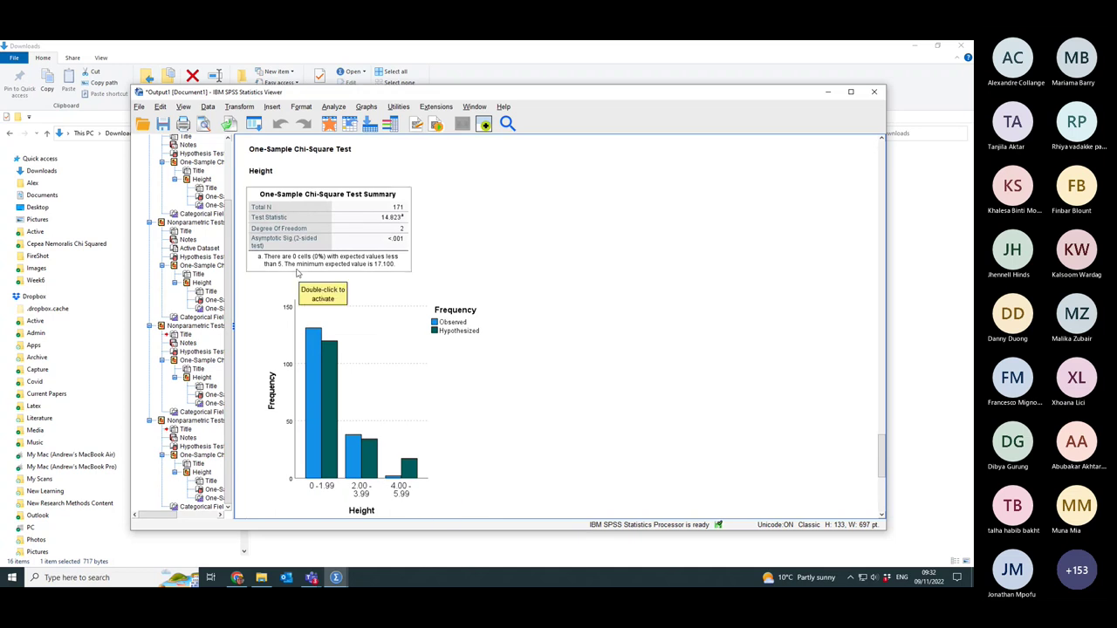
pyautogui.scroll(-3, 430, 403)
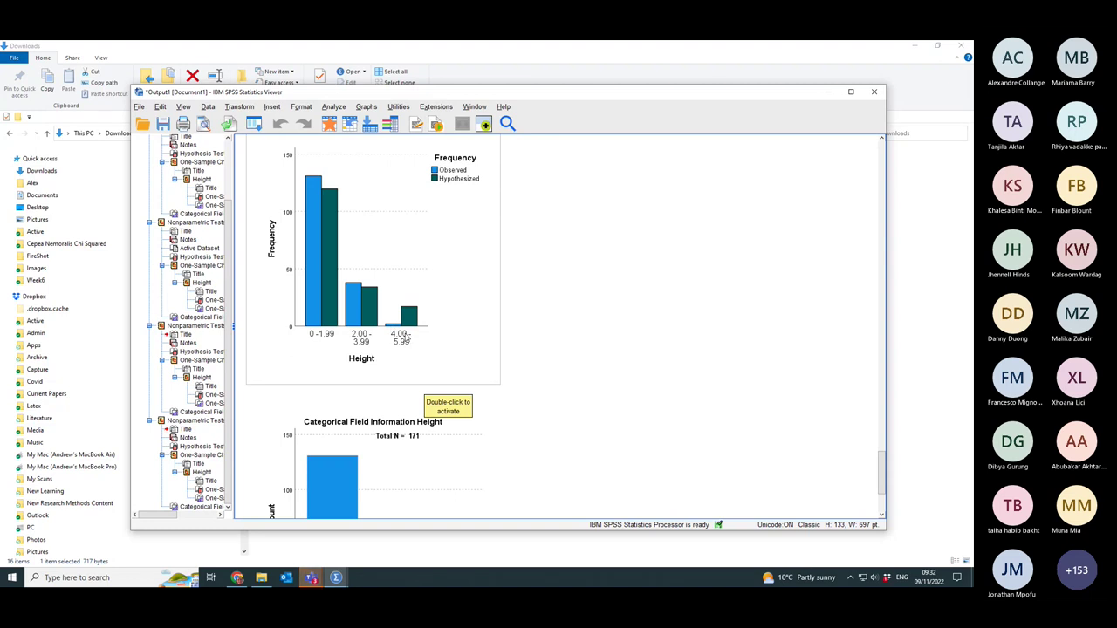
pyautogui.scroll(3, 404, 338)
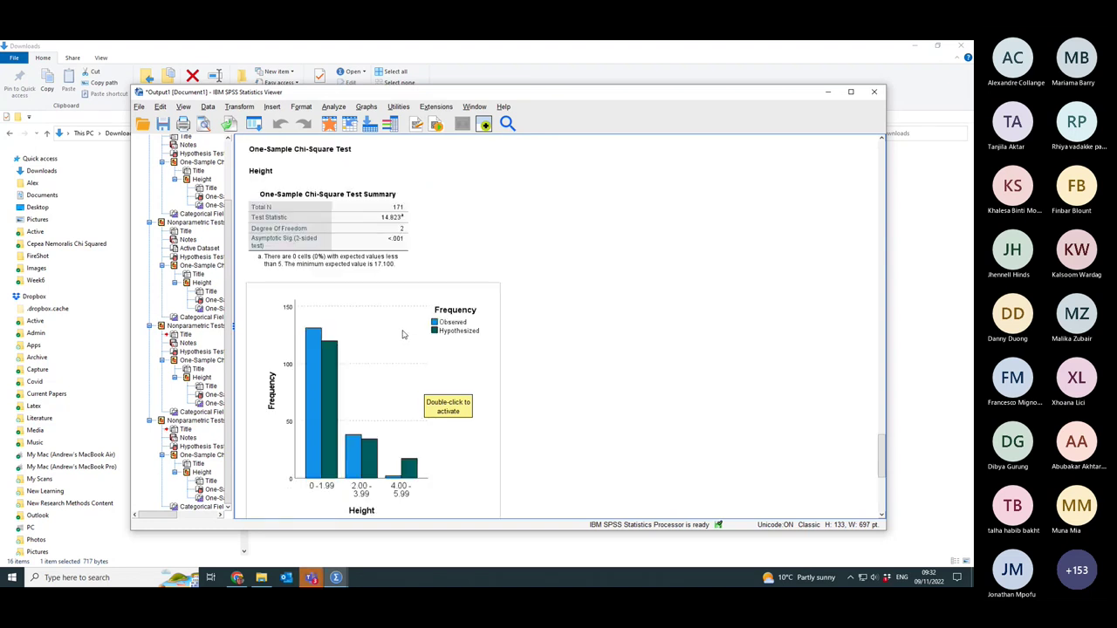
pyautogui.scroll(3, 380, 227)
pyautogui.scroll(-8, 476, 378)
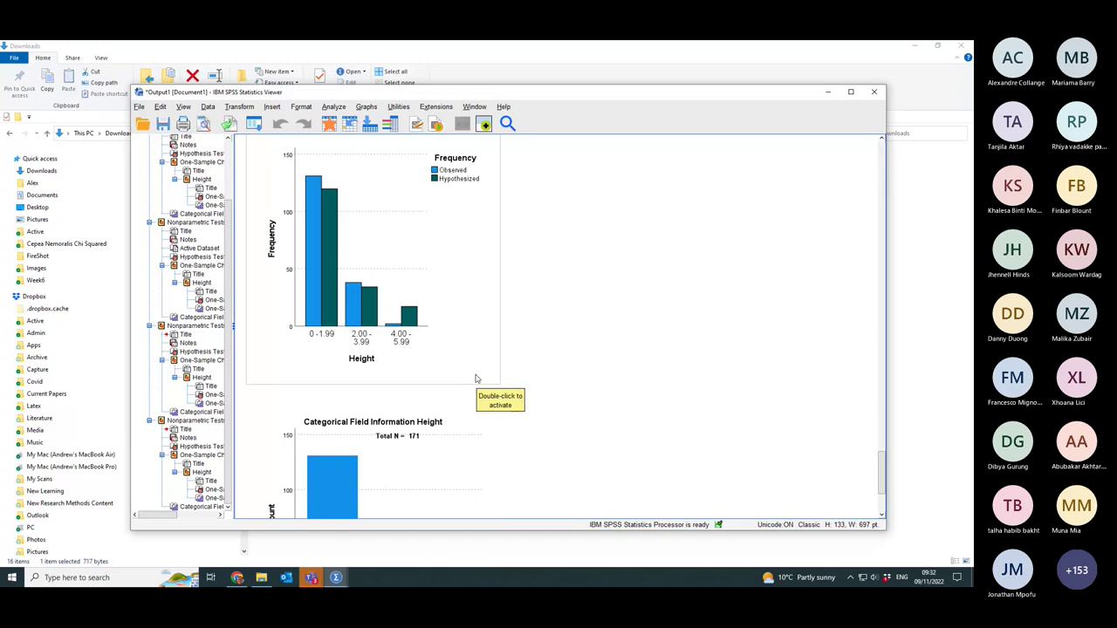
pyautogui.scroll(6, 476, 375)
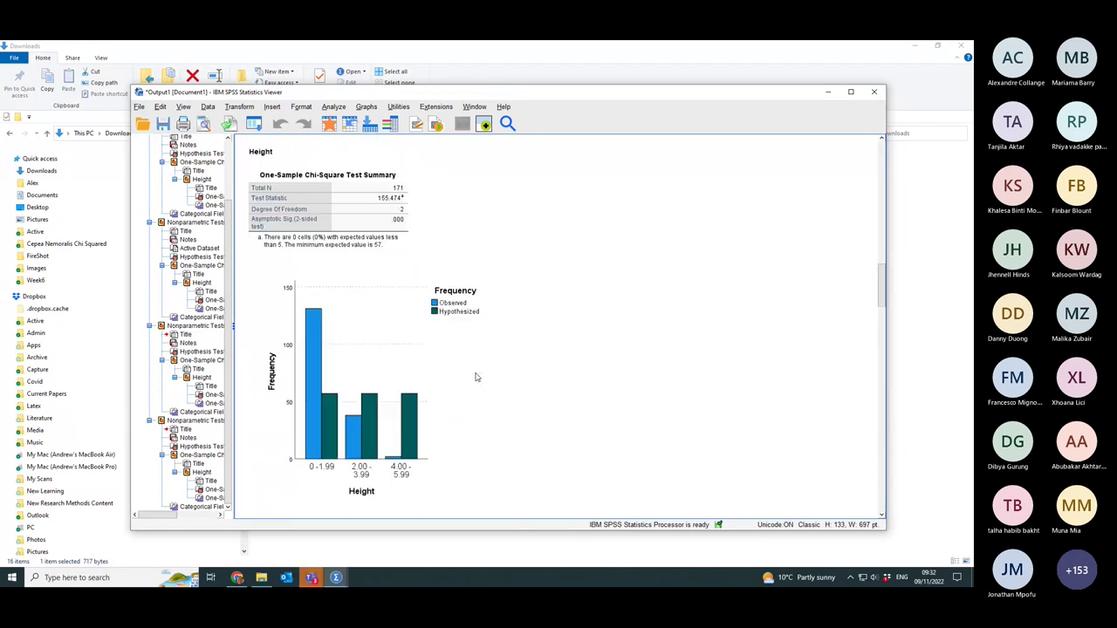